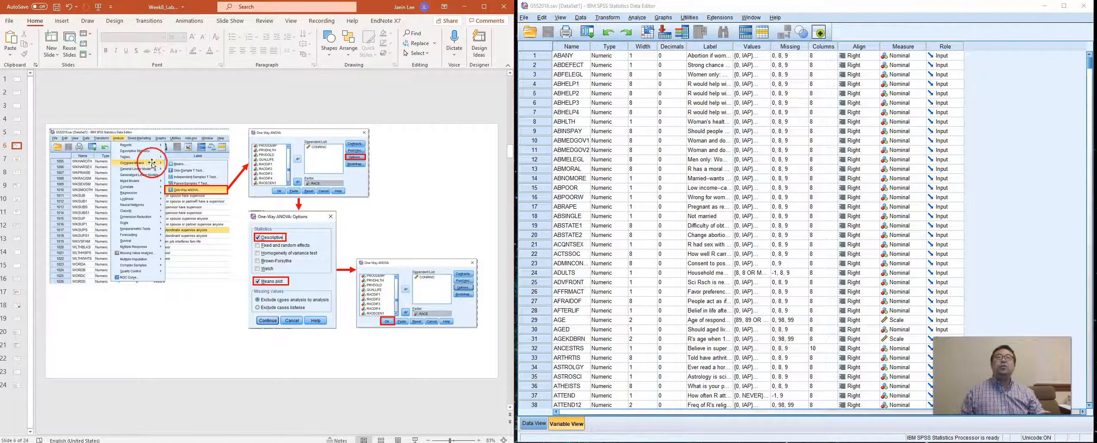
Open the One-Way ANOVA setup for comparing means and place its dialog over the upper part of the variable table.
{"action": "left_click", "coordinate": [638, 19]}
{"action": "left_click", "coordinate": [462, 7]}
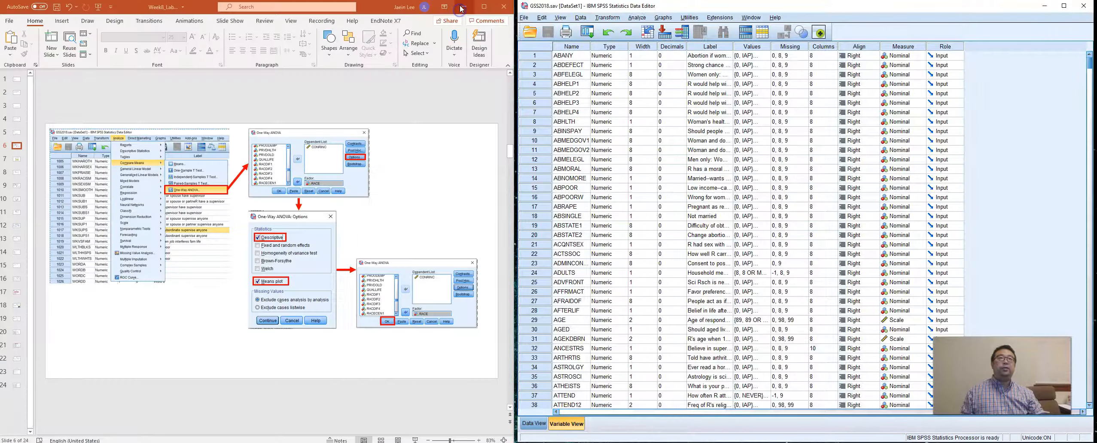
{"action": "left_click", "coordinate": [647, 20]}
{"action": "mouse_move", "coordinate": [667, 60]}
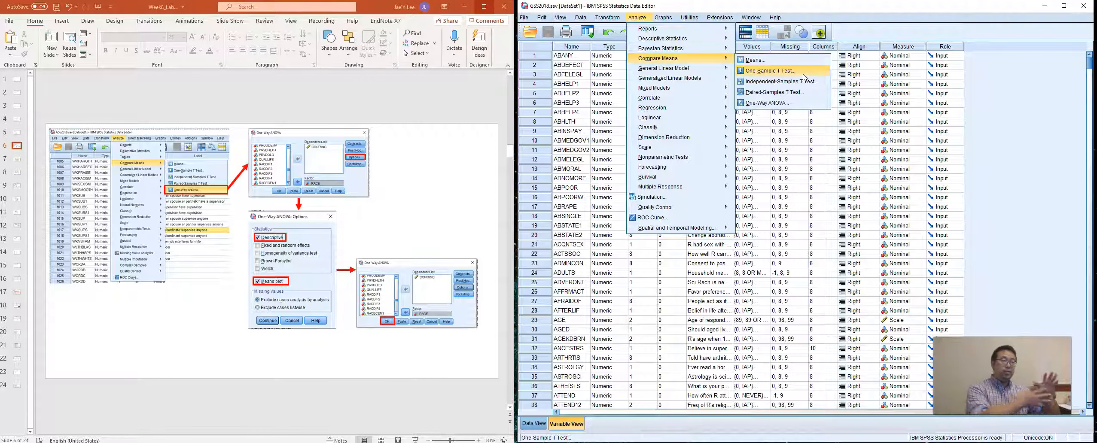
{"action": "left_click", "coordinate": [793, 82]}
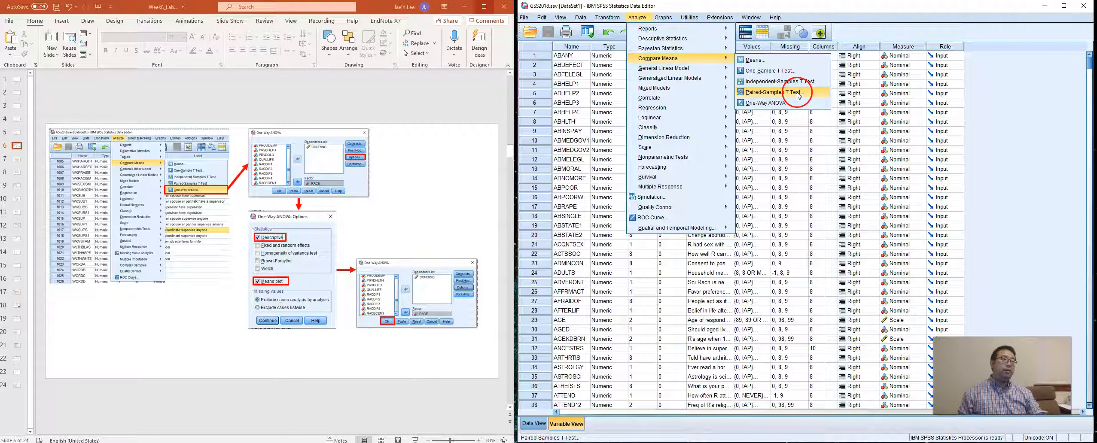
{"action": "left_click", "coordinate": [780, 106]}
{"action": "left_click_drag", "start_coordinate": [755, 113], "coordinate": [725, 76]}
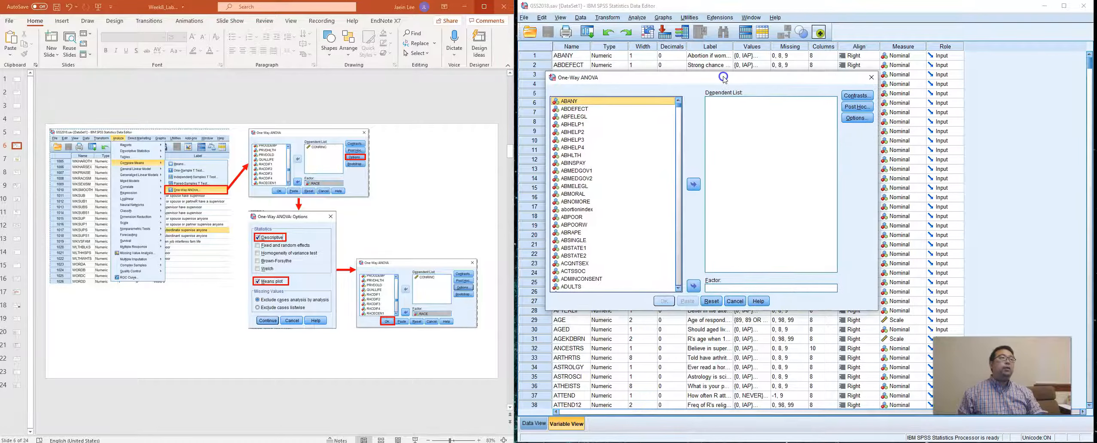
Show the source variables by their labels, sorted alphabetically.
{"action": "right_click", "coordinate": [640, 125]}
{"action": "left_click", "coordinate": [625, 138]}
{"action": "right_click", "coordinate": [621, 124]}
{"action": "left_click", "coordinate": [622, 146]}
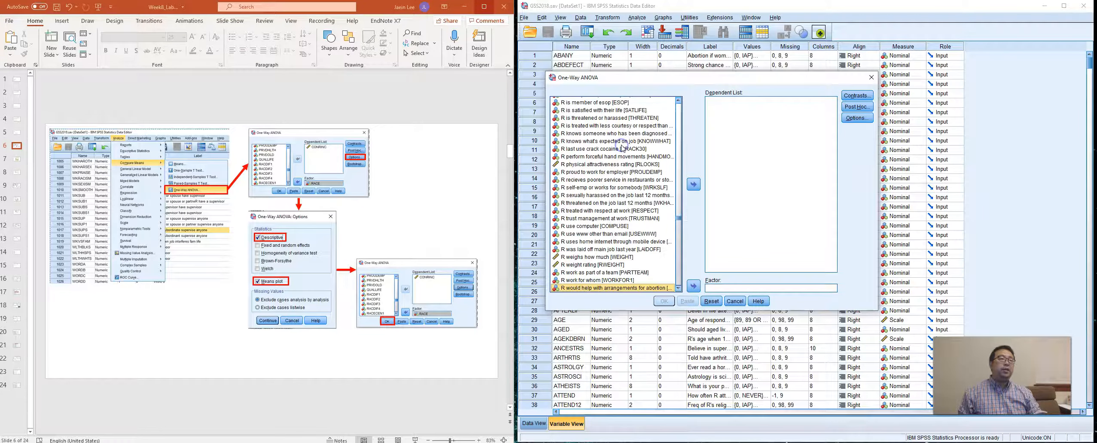
Set the source variable list to display variable names.
{"action": "right_click", "coordinate": [626, 146]}
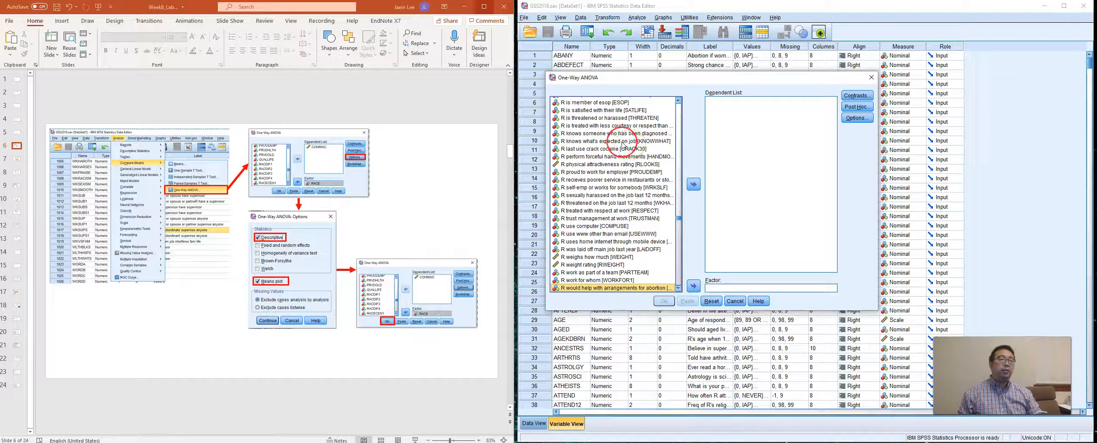
{"action": "right_click", "coordinate": [632, 141]}
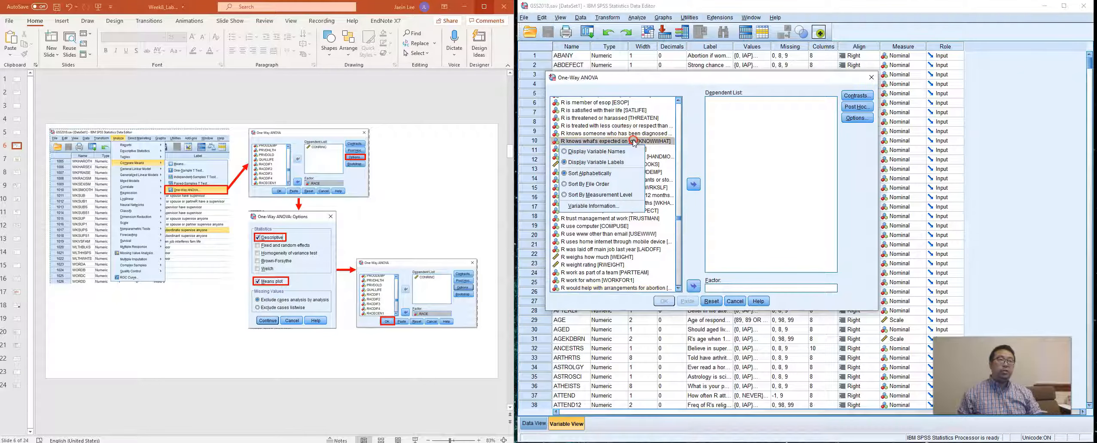
{"action": "left_click", "coordinate": [628, 151]}
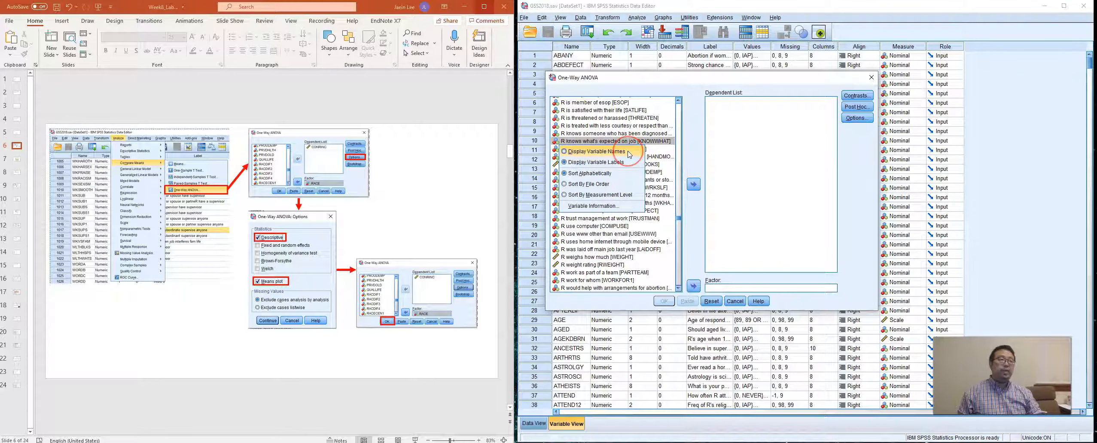
{"action": "left_click", "coordinate": [628, 151]}
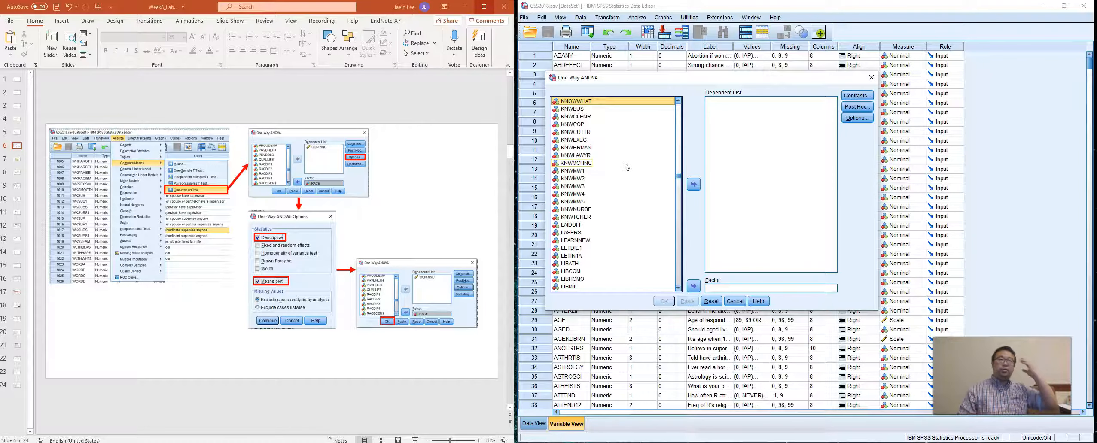
Find CONRINC among the source variables, check its variable information, and add it to the dependent variables.
{"action": "scroll", "coordinate": [626, 167], "scroll_direction": "up", "scroll_amount": 15}
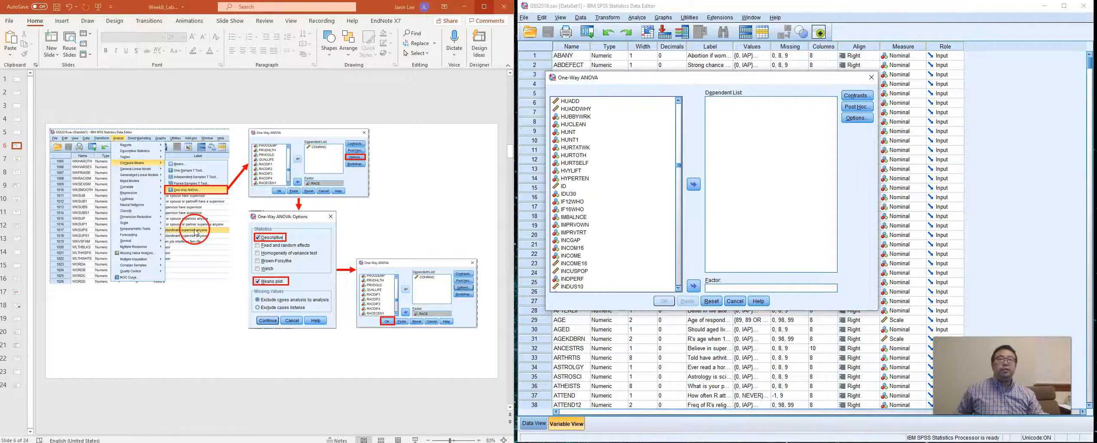
{"action": "left_click", "coordinate": [575, 171]}
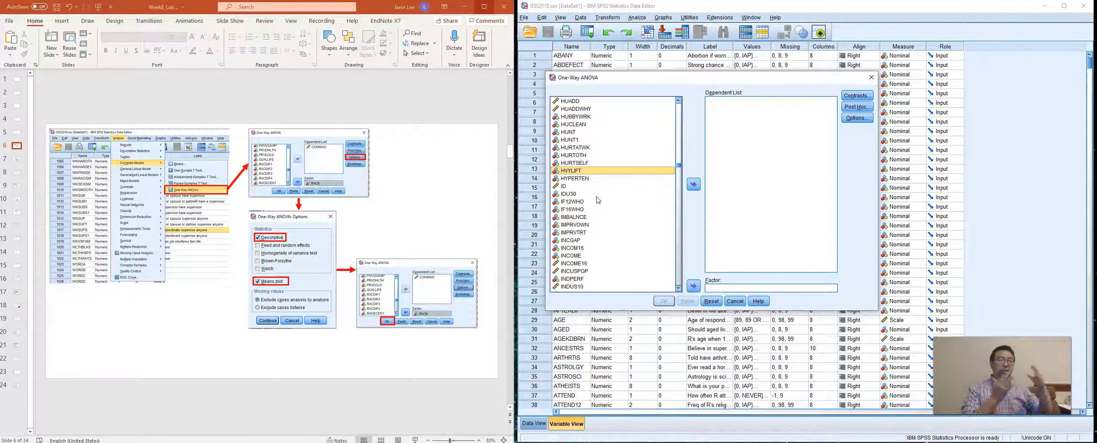
{"action": "left_click", "coordinate": [597, 195]}
{"action": "scroll", "coordinate": [597, 197], "scroll_direction": "down", "scroll_amount": 1}
{"action": "scroll", "coordinate": [597, 197], "scroll_direction": "up", "scroll_amount": 1}
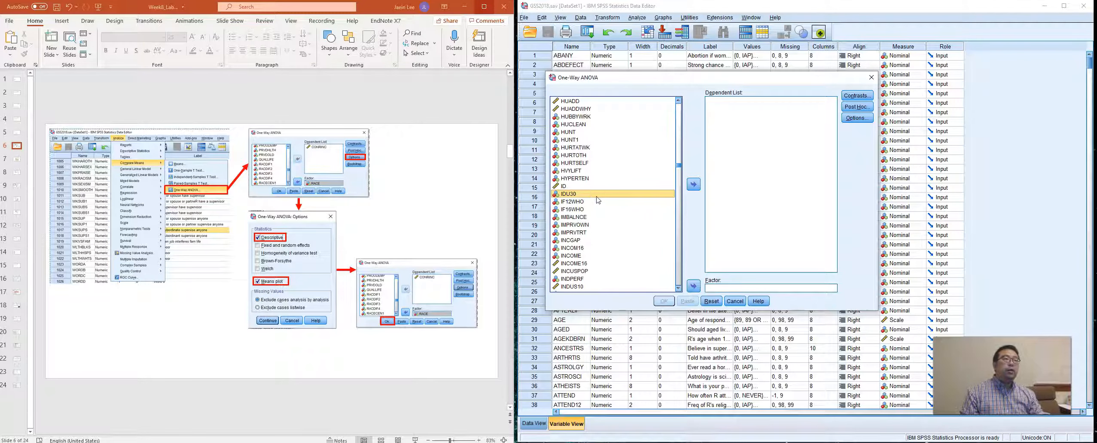
{"action": "type", "text": "conr"}
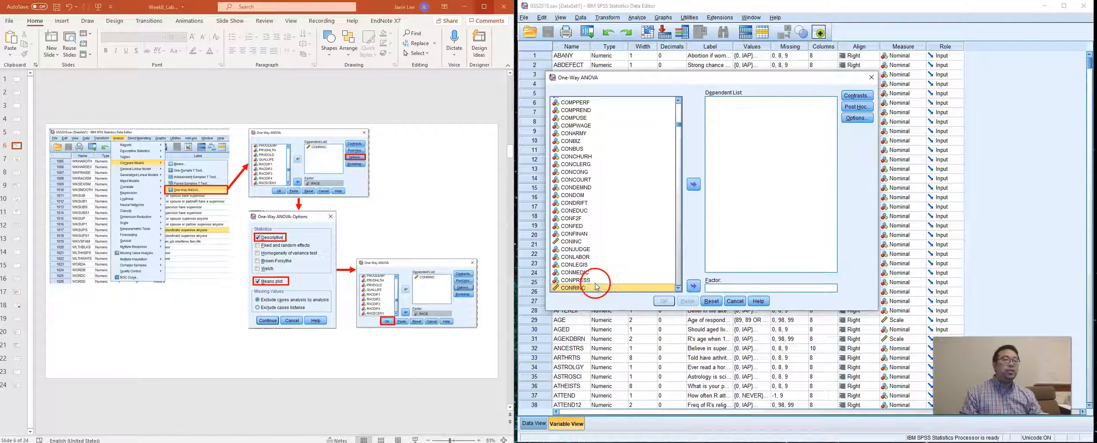
{"action": "right_click", "coordinate": [589, 287]}
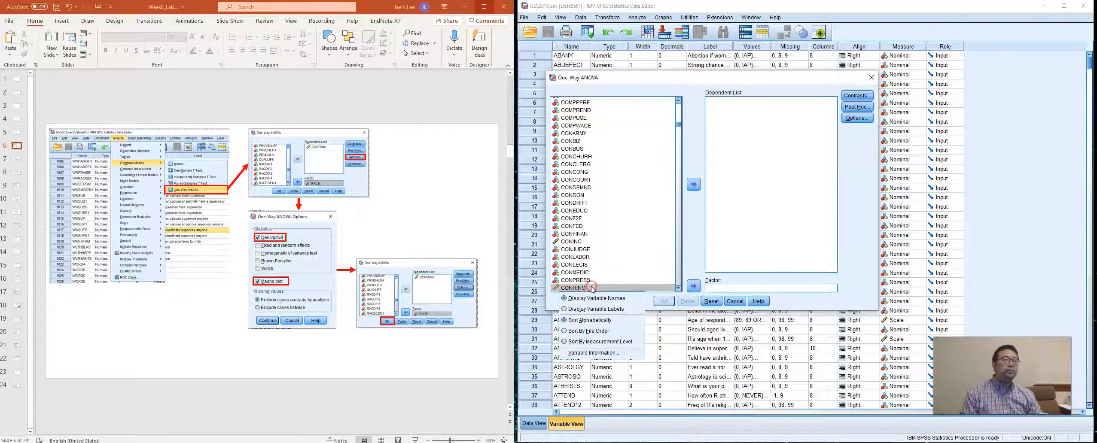
{"action": "left_click", "coordinate": [608, 353]}
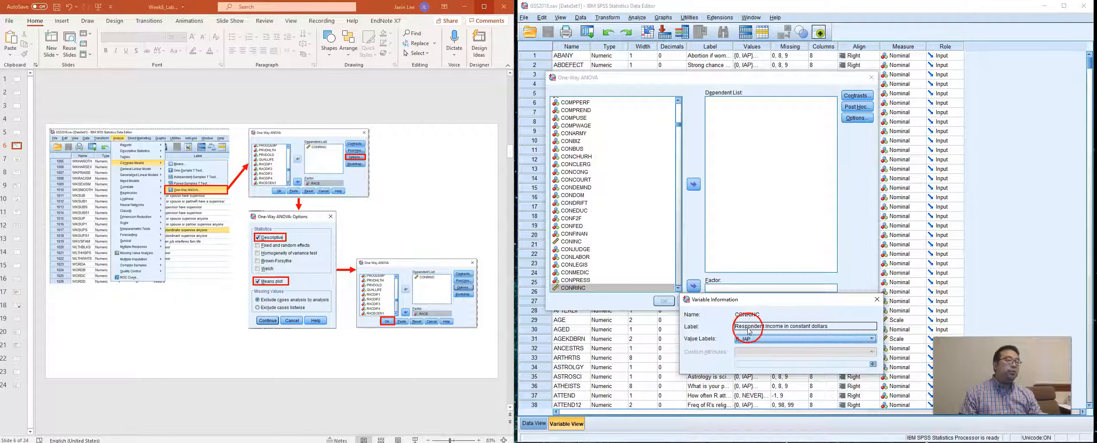
{"action": "left_click", "coordinate": [877, 300]}
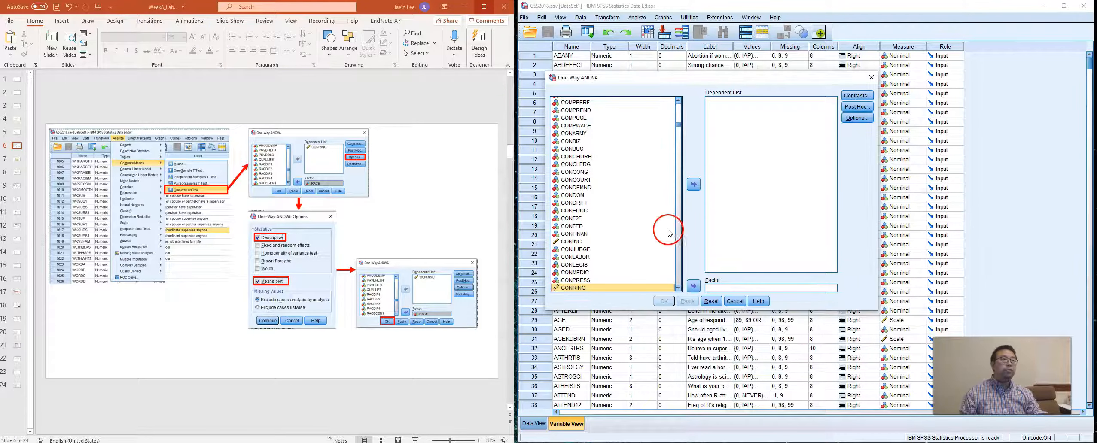
{"action": "left_click", "coordinate": [695, 186]}
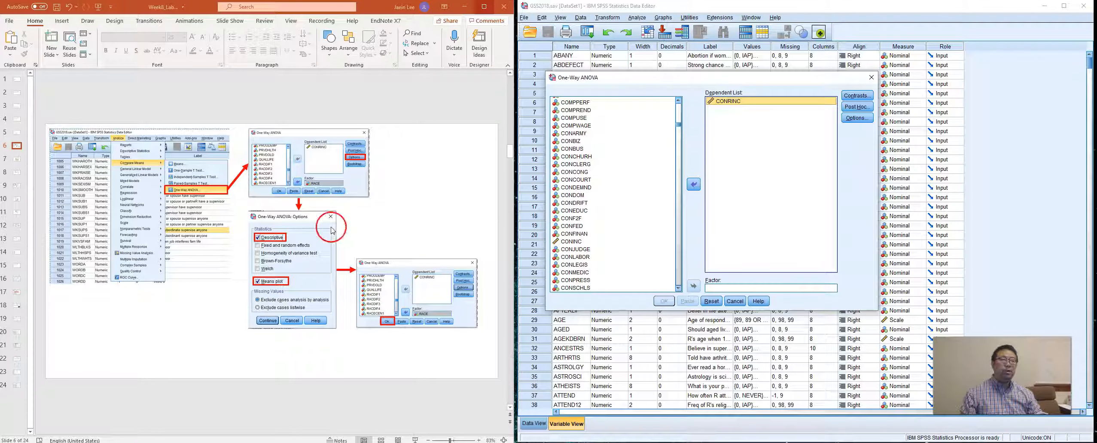
Find RACE among the source variables and assign it as the factor.
{"action": "left_click", "coordinate": [600, 189]}
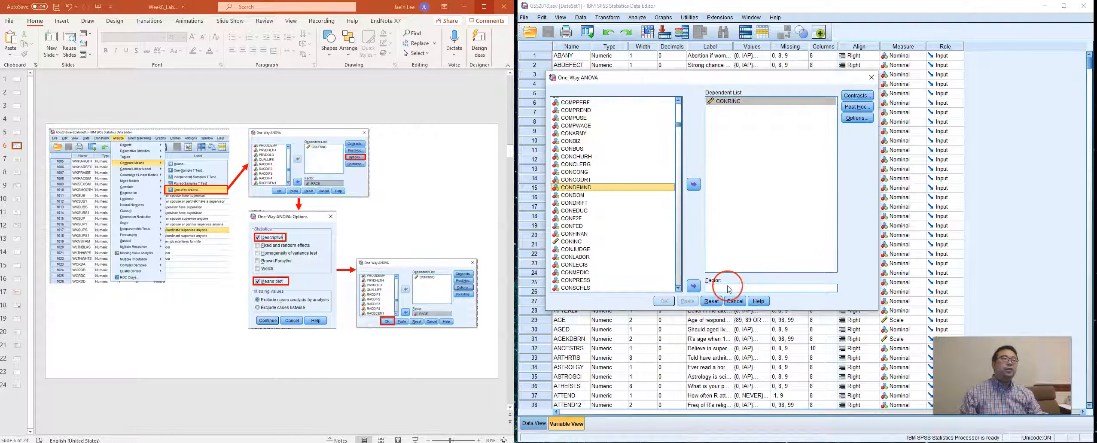
{"action": "left_click", "coordinate": [579, 250]}
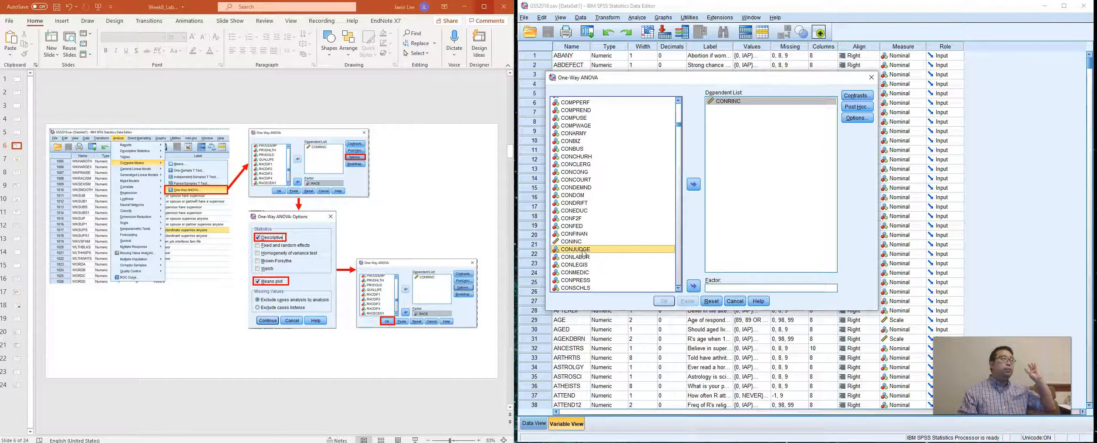
{"action": "left_click", "coordinate": [583, 264]}
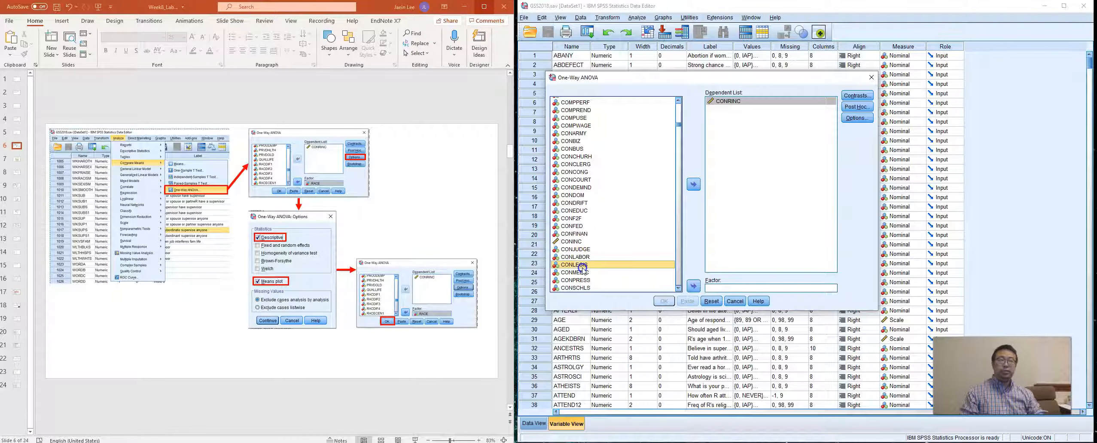
{"action": "type", "text": "race"}
{"action": "left_click_drag", "start_coordinate": [664, 290], "coordinate": [736, 295]}
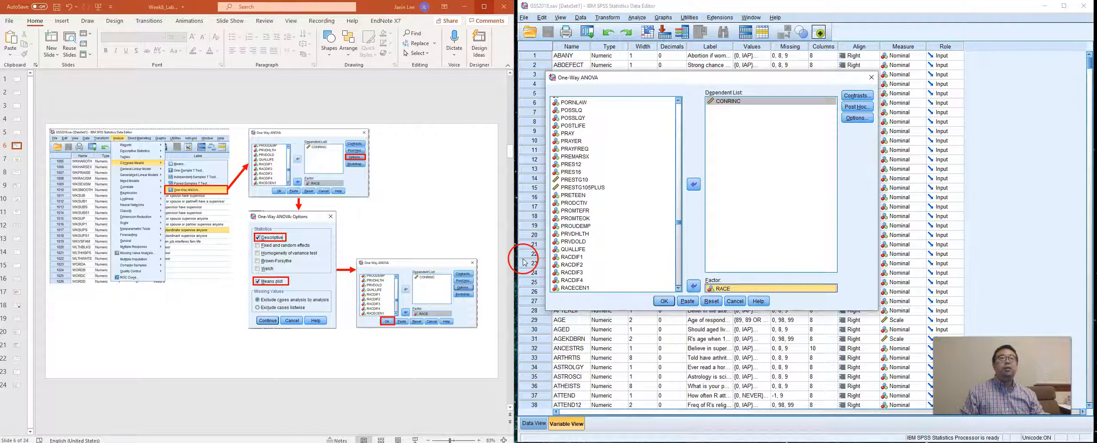
Enable descriptive statistics and the means plot in the ANOVA options, and run the analysis.
{"action": "left_click", "coordinate": [859, 123]}
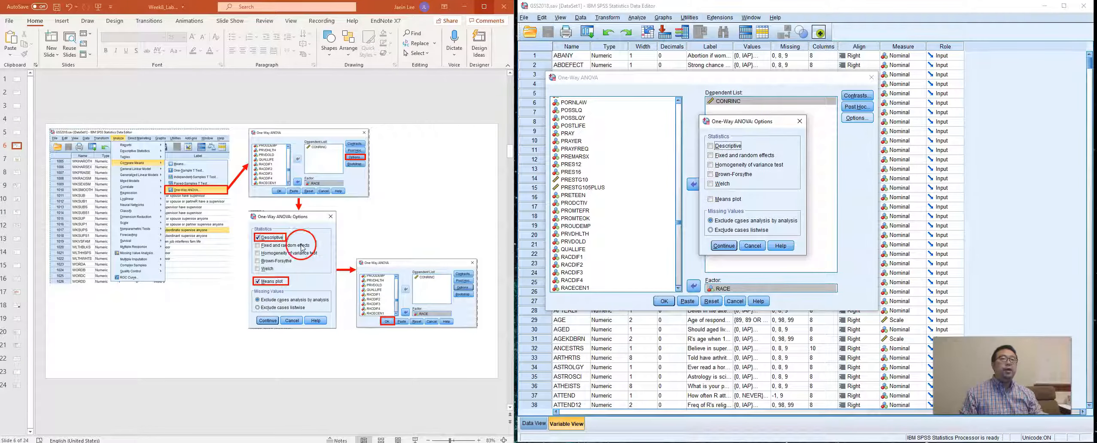
{"action": "left_click", "coordinate": [711, 146]}
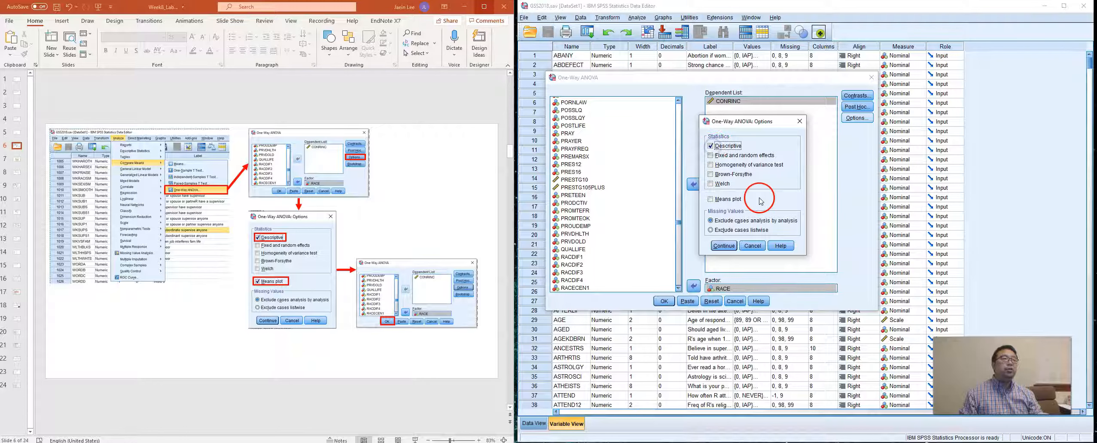
{"action": "left_click", "coordinate": [711, 200]}
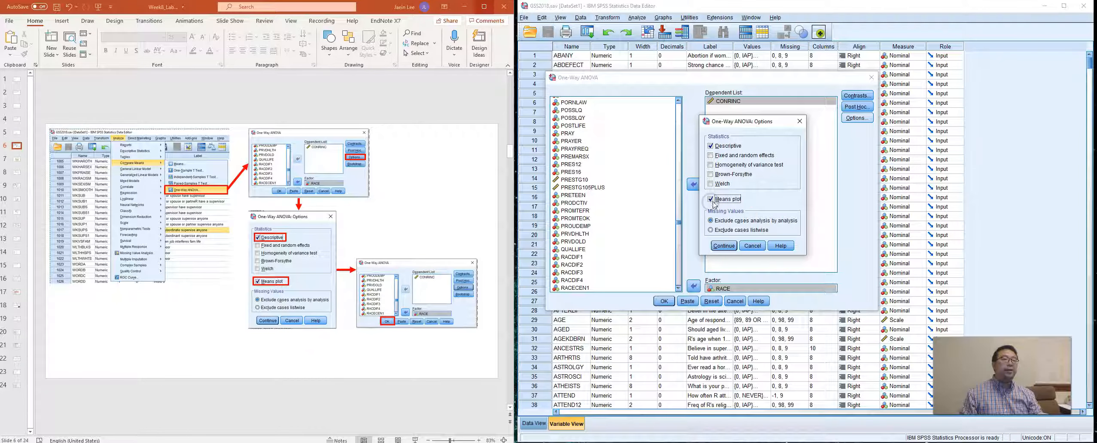
{"action": "left_click", "coordinate": [727, 245]}
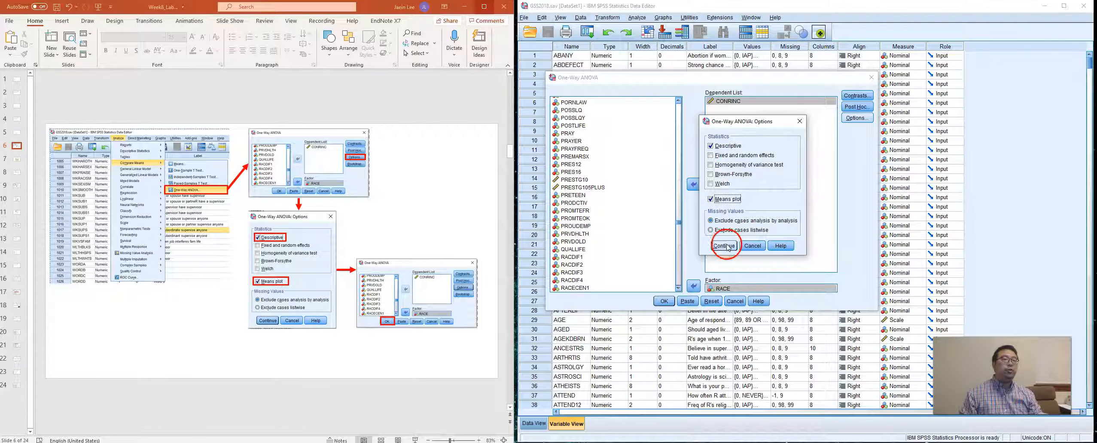
{"action": "left_click", "coordinate": [664, 301]}
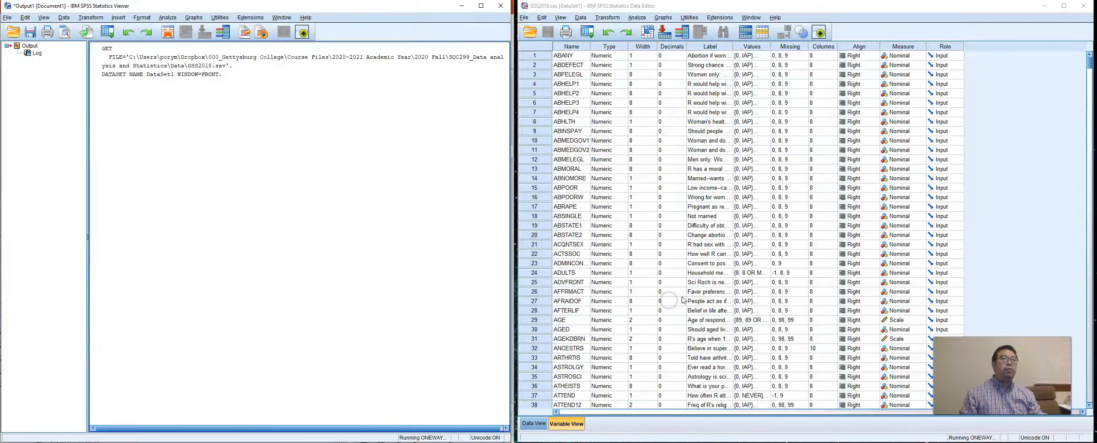
Examine the Descriptives and ANOVA tables for respondent income by race in the output.
{"action": "left_click", "coordinate": [350, 140]}
{"action": "scroll", "coordinate": [352, 143], "scroll_direction": "down", "scroll_amount": 2}
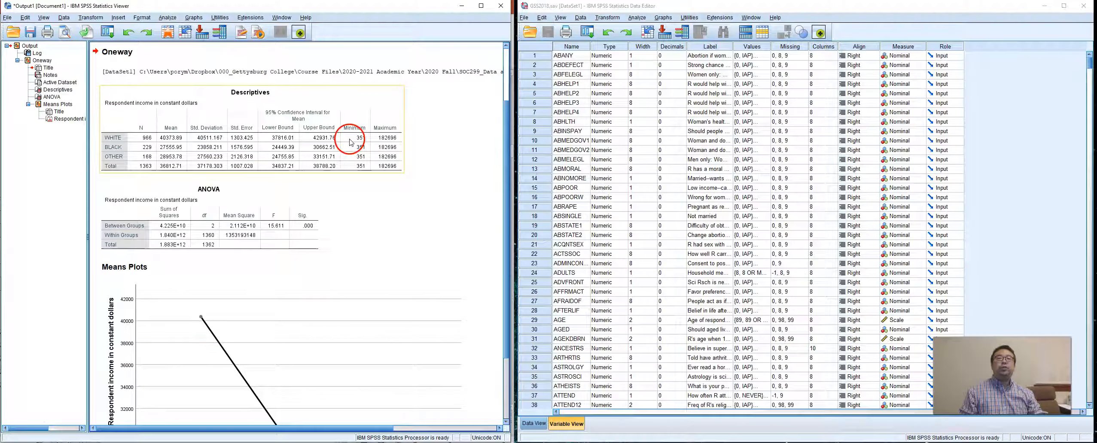
{"action": "left_click", "coordinate": [377, 136]}
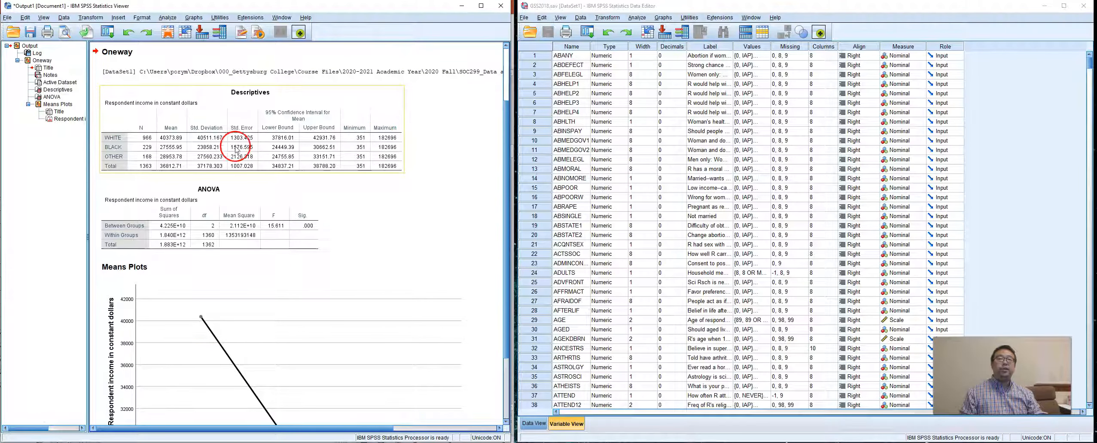
{"action": "left_click", "coordinate": [390, 159]}
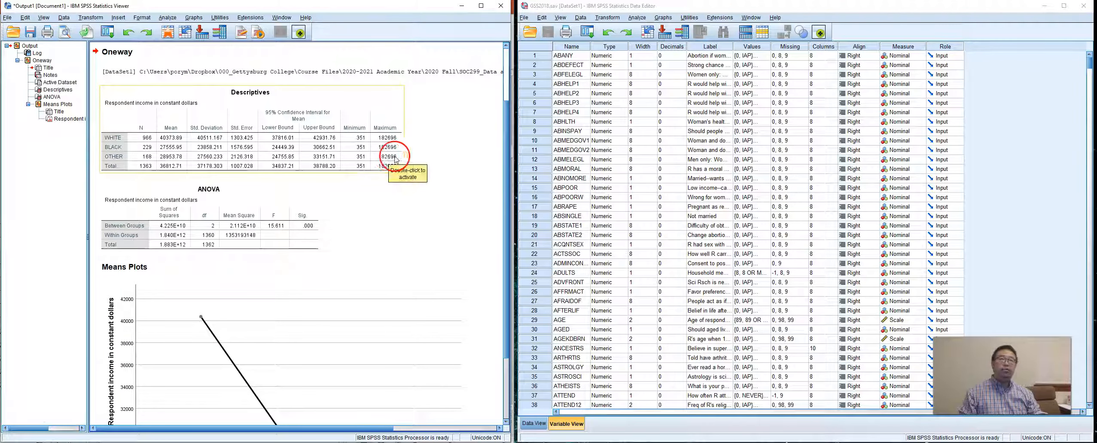
{"action": "left_click", "coordinate": [430, 157]}
{"action": "scroll", "coordinate": [434, 161], "scroll_direction": "up", "scroll_amount": 2}
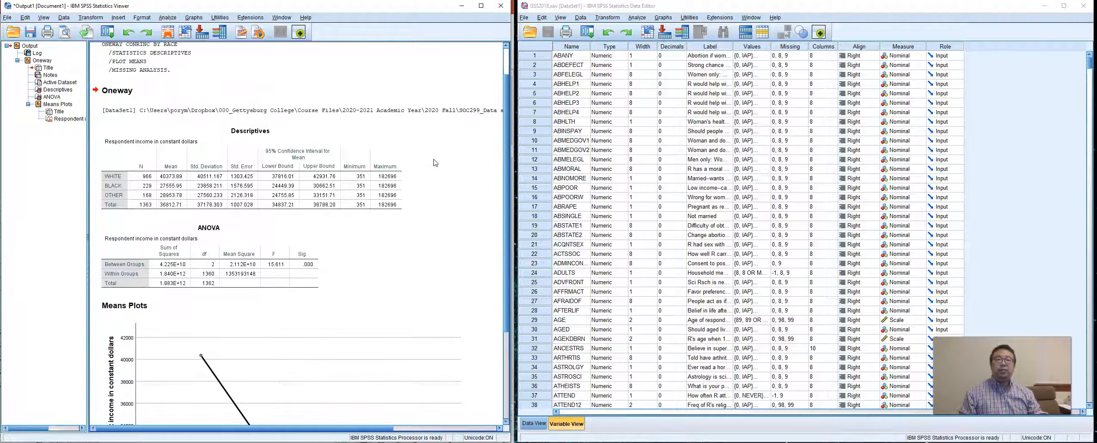
{"action": "scroll", "coordinate": [435, 163], "scroll_direction": "down", "scroll_amount": 2}
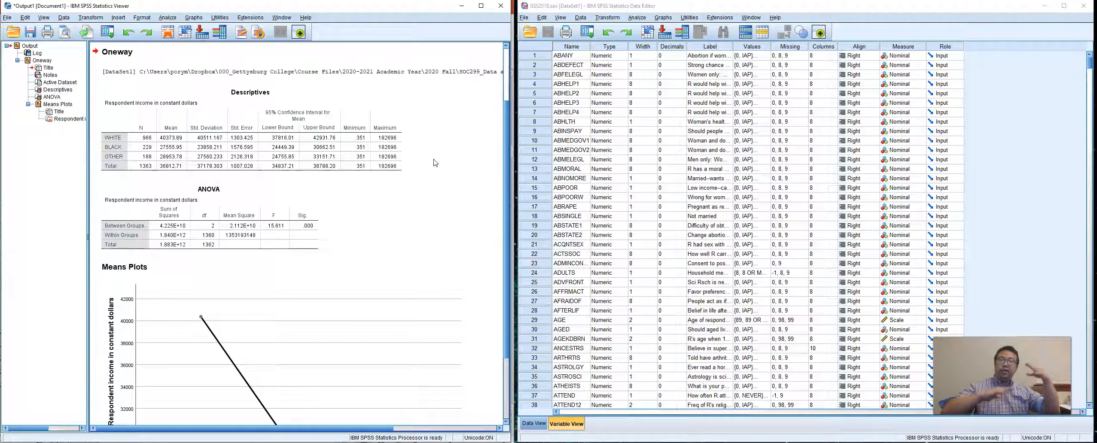
Place the output window over the data editor and compare its means plot with the income chart on slide 7, maximizing PowerPoint.
{"action": "left_click_drag", "start_coordinate": [421, 8], "coordinate": [889, 54]}
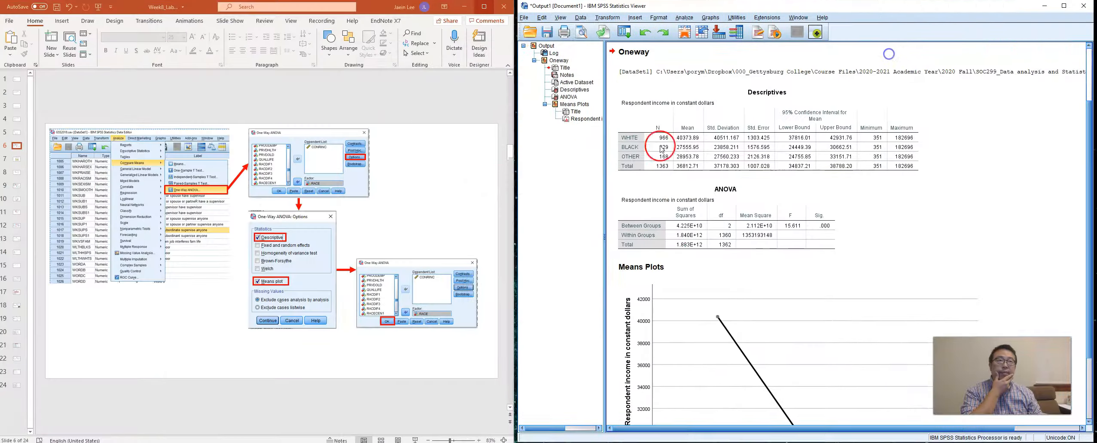
{"action": "left_click", "coordinate": [16, 160]}
{"action": "scroll", "coordinate": [780, 229], "scroll_direction": "down", "scroll_amount": 3}
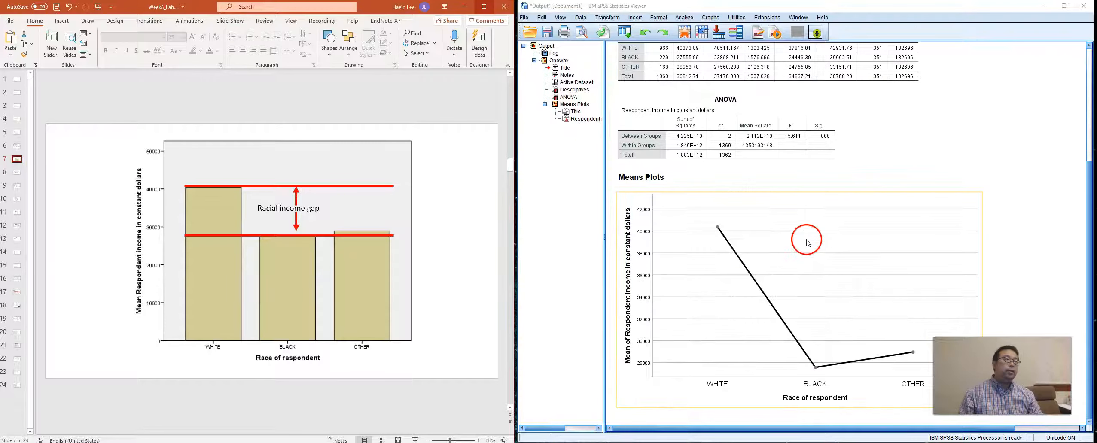
{"action": "scroll", "coordinate": [801, 238], "scroll_direction": "up", "scroll_amount": 5}
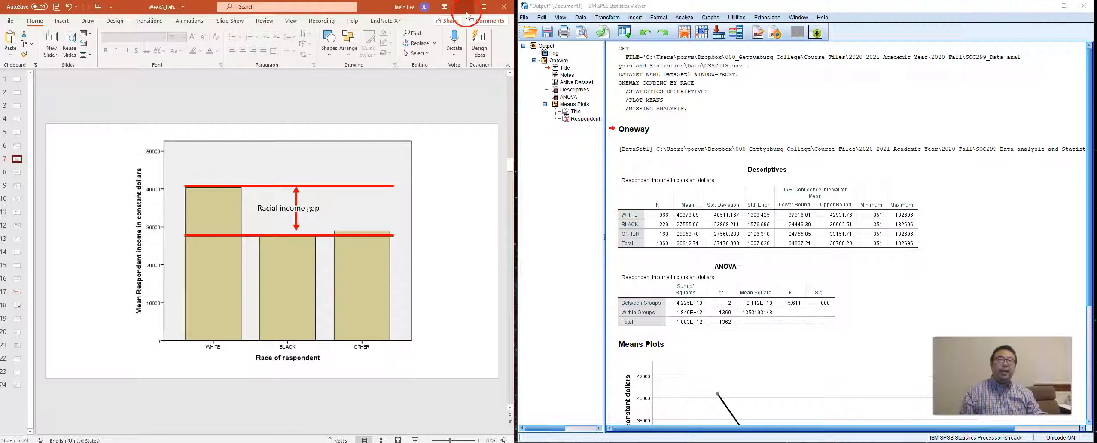
{"action": "left_click", "coordinate": [485, 6]}
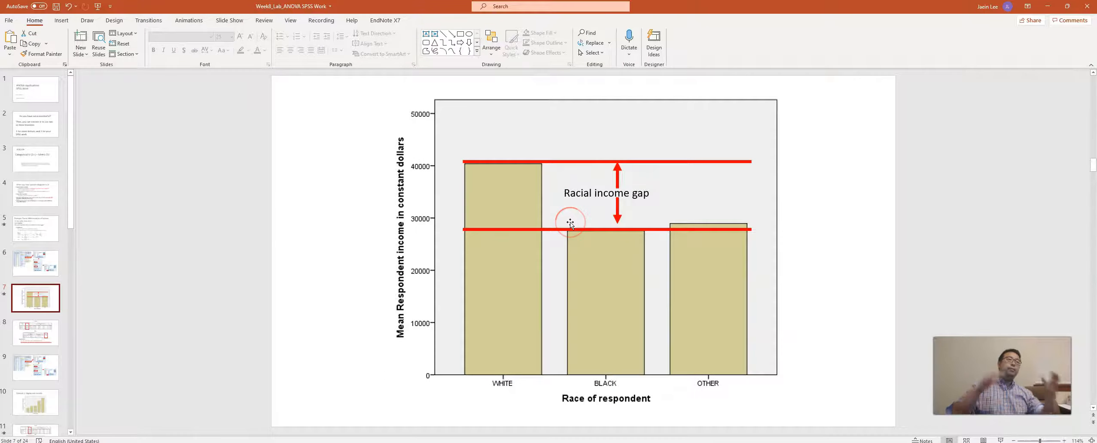